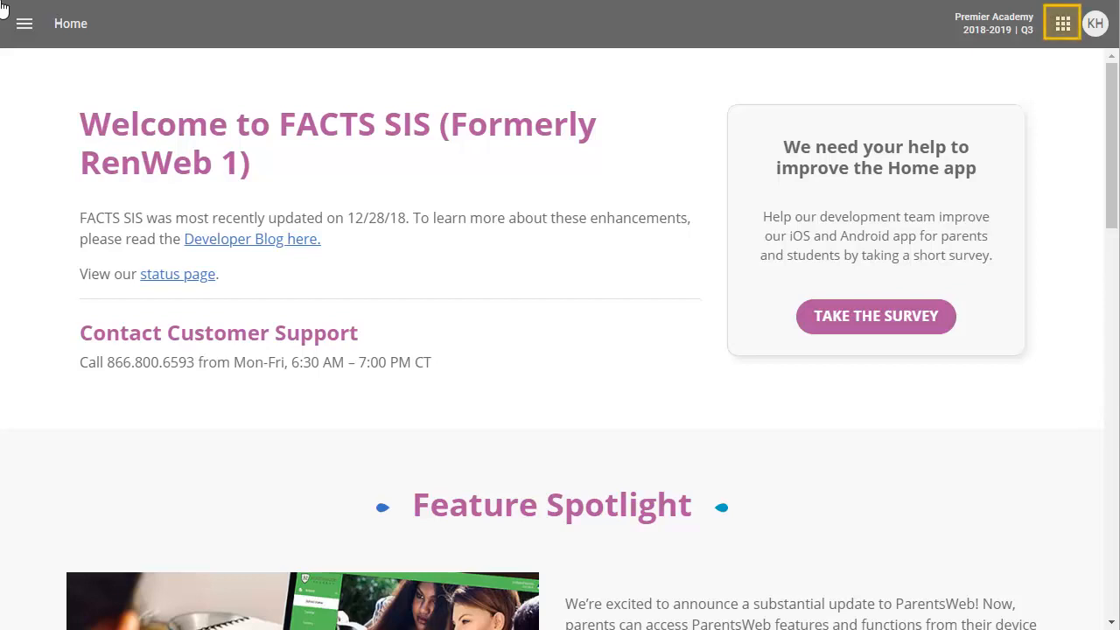
# Open the Email app and clear the template selection for the new message.
pyautogui.click(1062, 24)
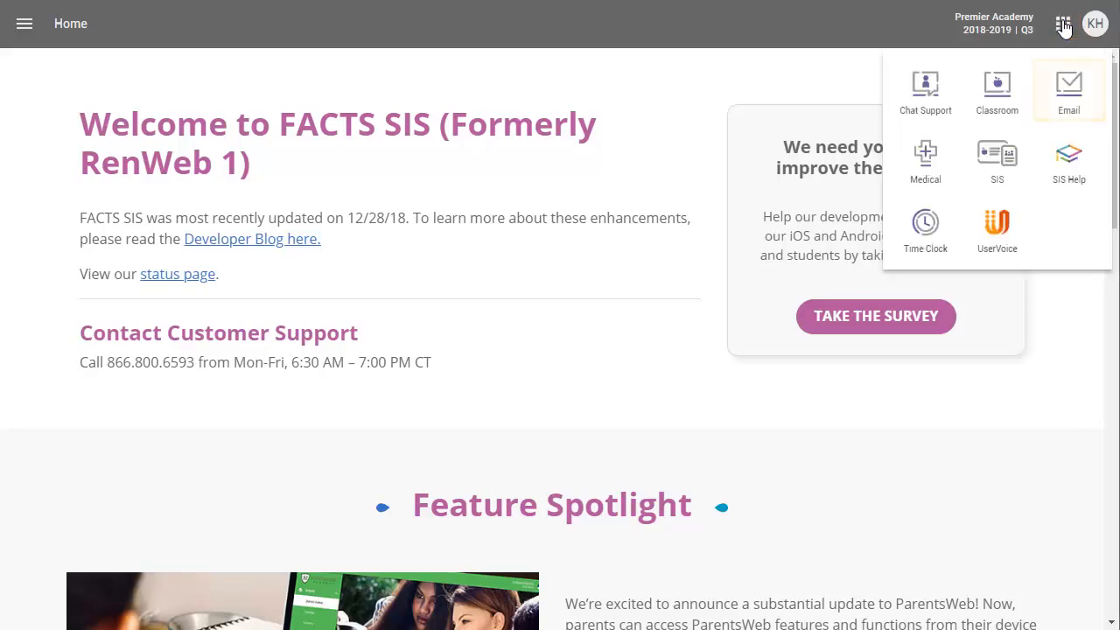
pyautogui.click(1069, 90)
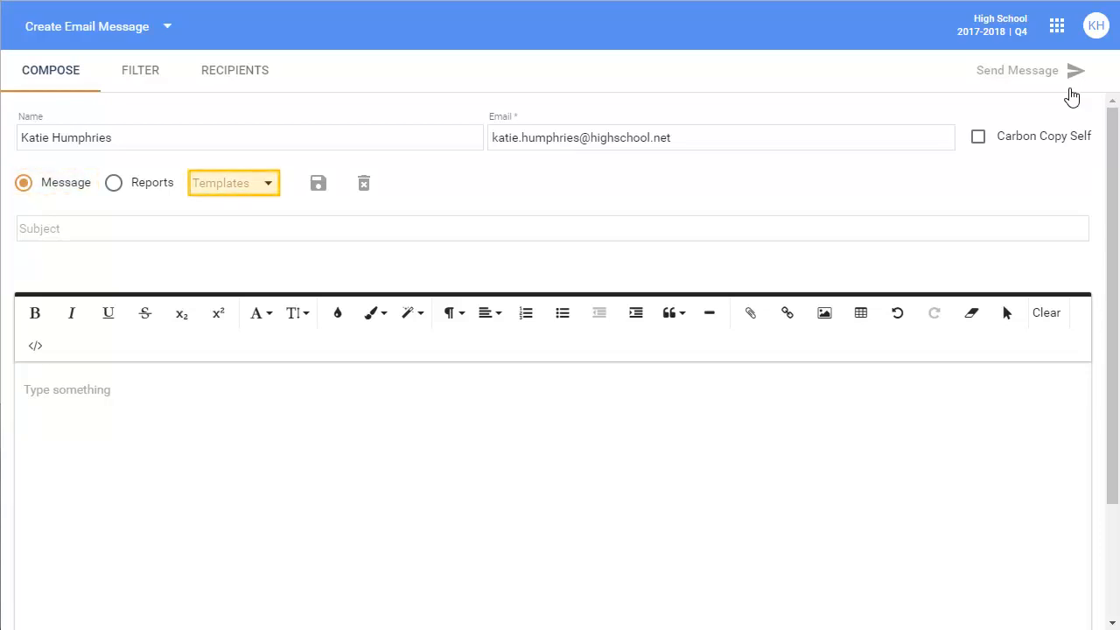
pyautogui.click(267, 182)
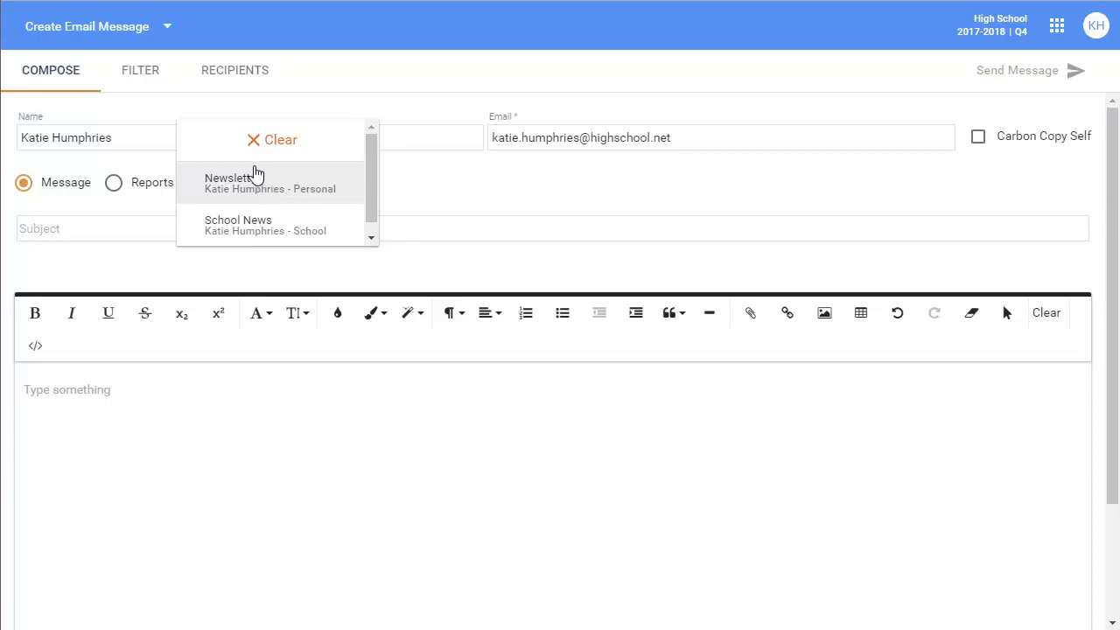
pyautogui.click(253, 141)
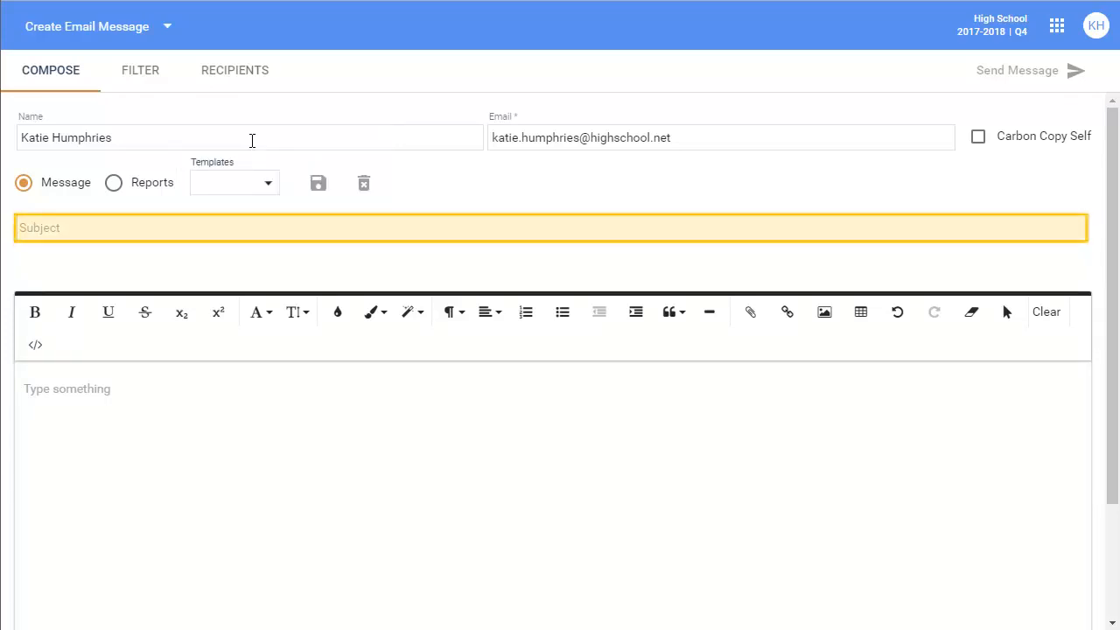
# Enter the subject "Ice Cream Social This Friday!" and the body "Please join us for an ice cream social this Friday in the gym." with "6-8pm" below.
pyautogui.click(264, 227)
pyautogui.write('Ice Cream Social This Friday!')
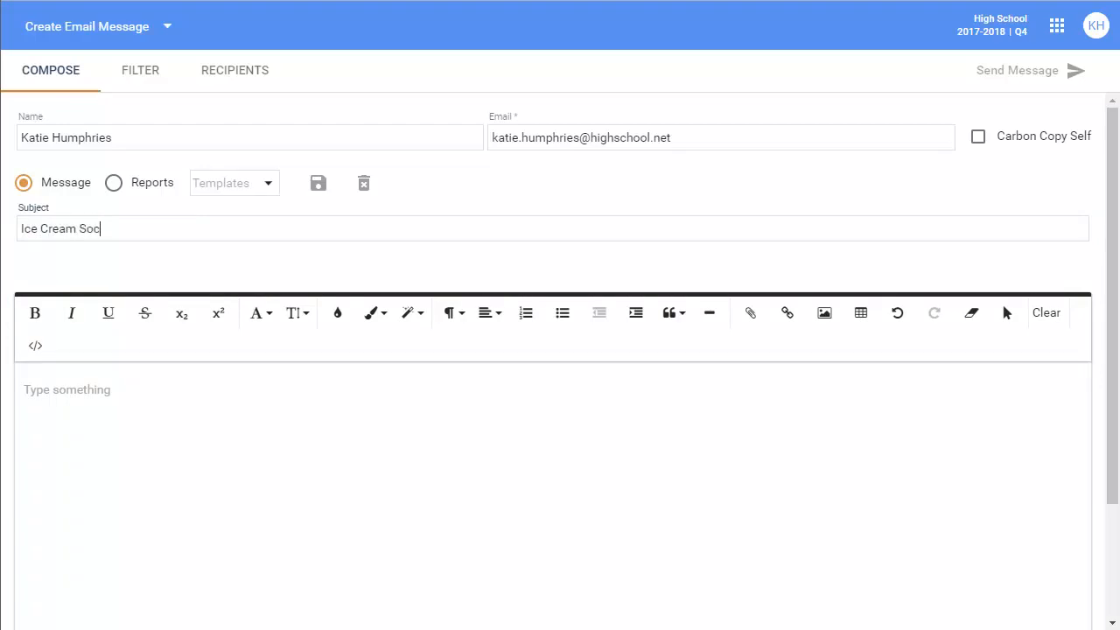
pyautogui.click(27, 394)
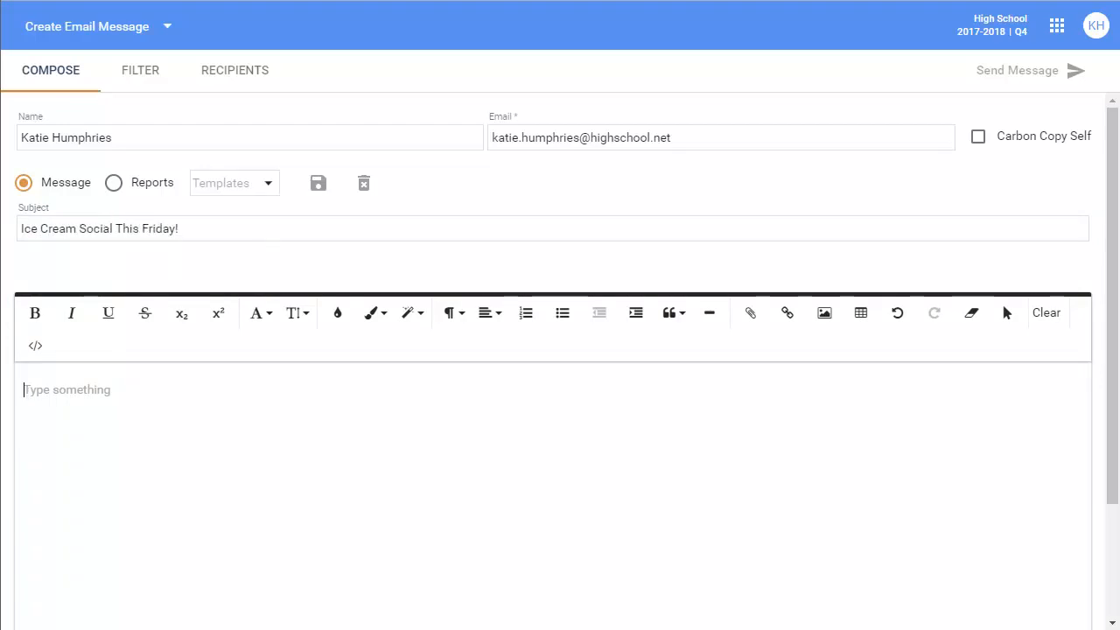
pyautogui.write('Please join us for an ice cream social this Friday in the gym.')
pyautogui.press('Return')
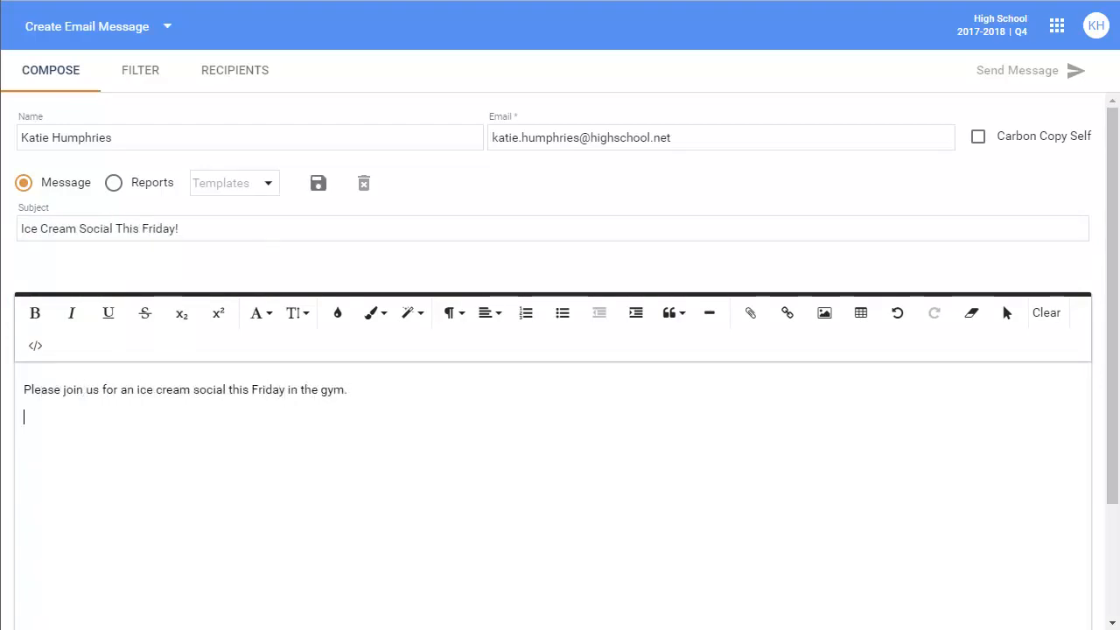
pyautogui.write('6-8pm')
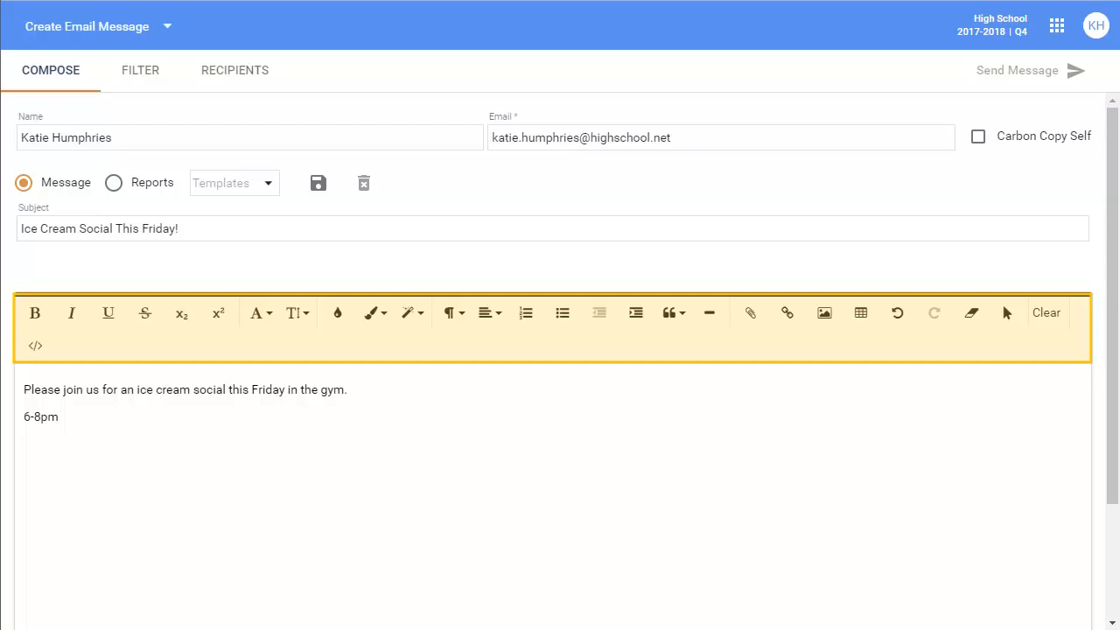
# Make the entire message body bold and enlarge its font size.
pyautogui.hotkey('ctrl', 'a')
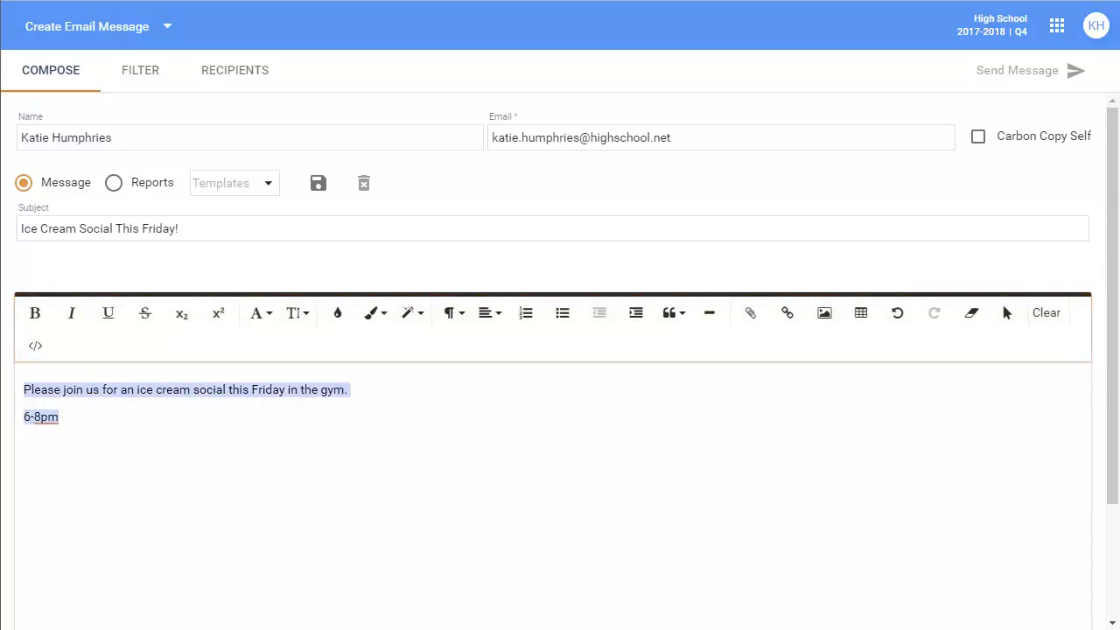
pyautogui.click(35, 312)
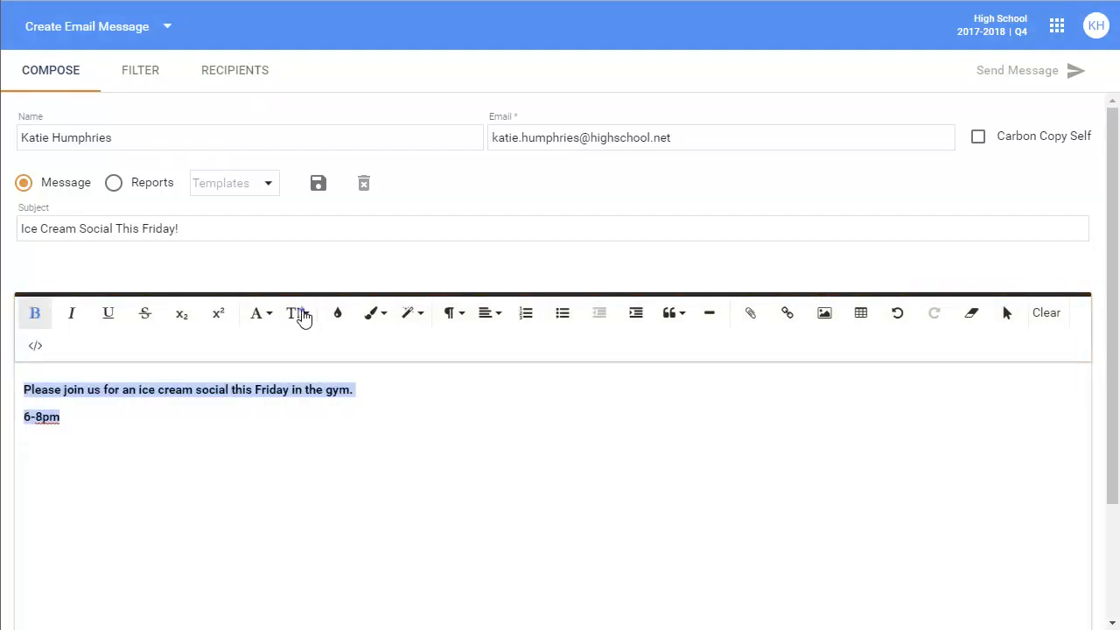
pyautogui.click(298, 313)
pyautogui.click(309, 527)
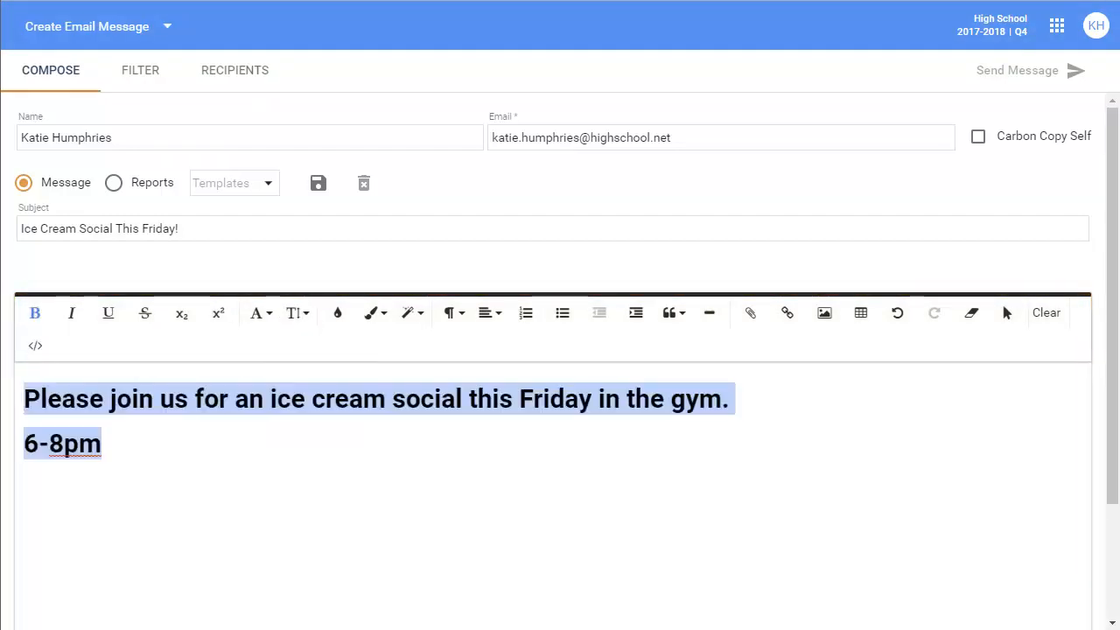
pyautogui.click(311, 527)
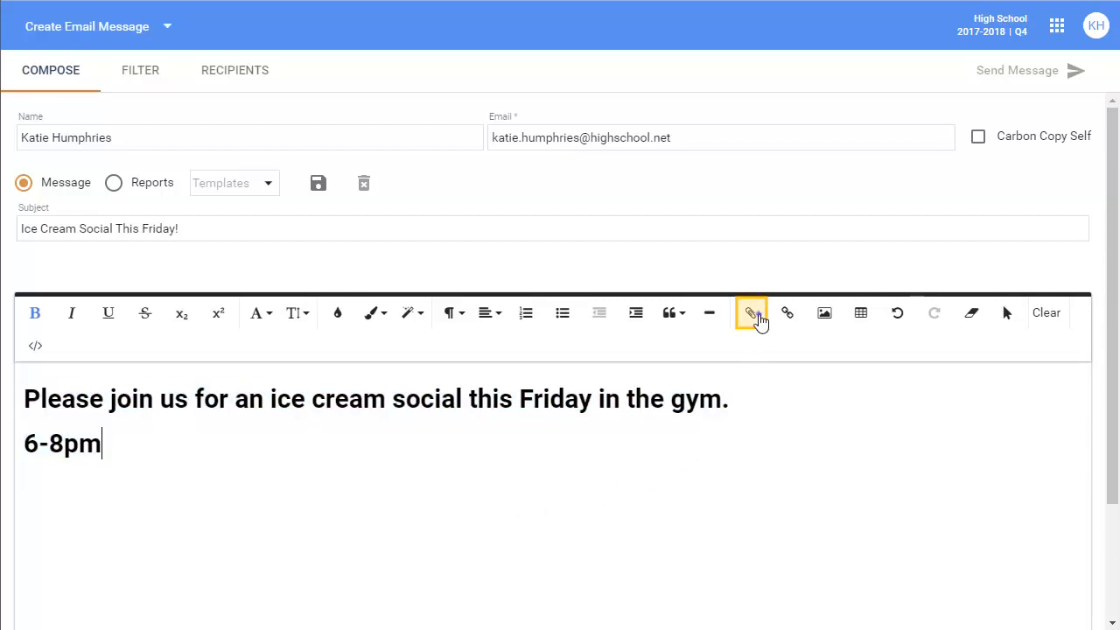
# Attach IceCreamSocial.pdf from the Documents folder to the message and close the attachment dialog.
pyautogui.click(757, 319)
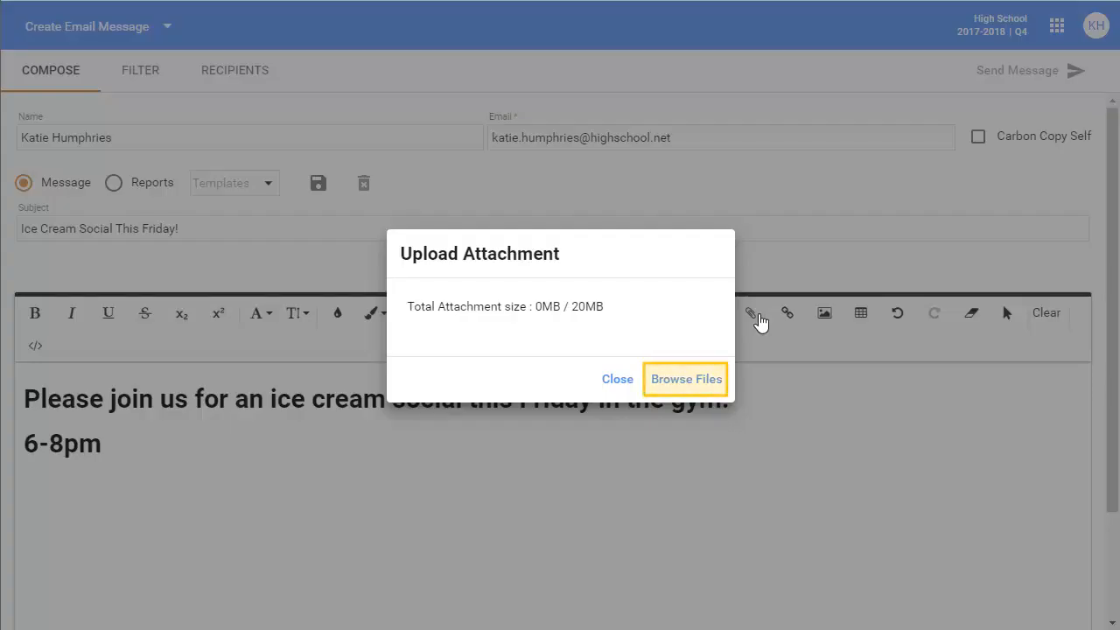
pyautogui.click(663, 379)
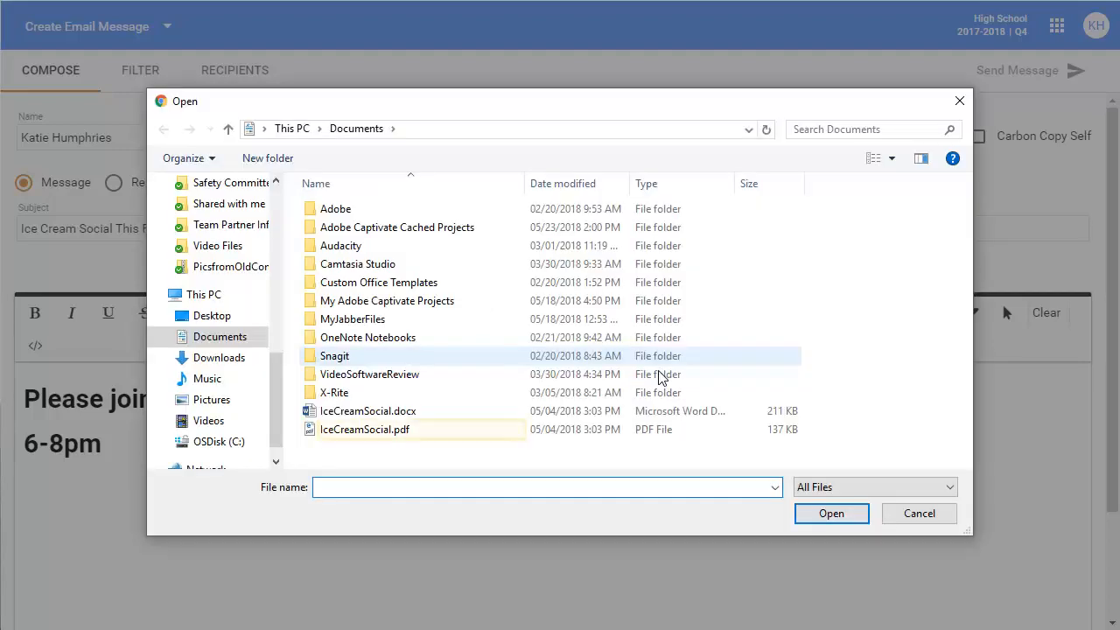
pyautogui.click(426, 429)
pyautogui.click(822, 514)
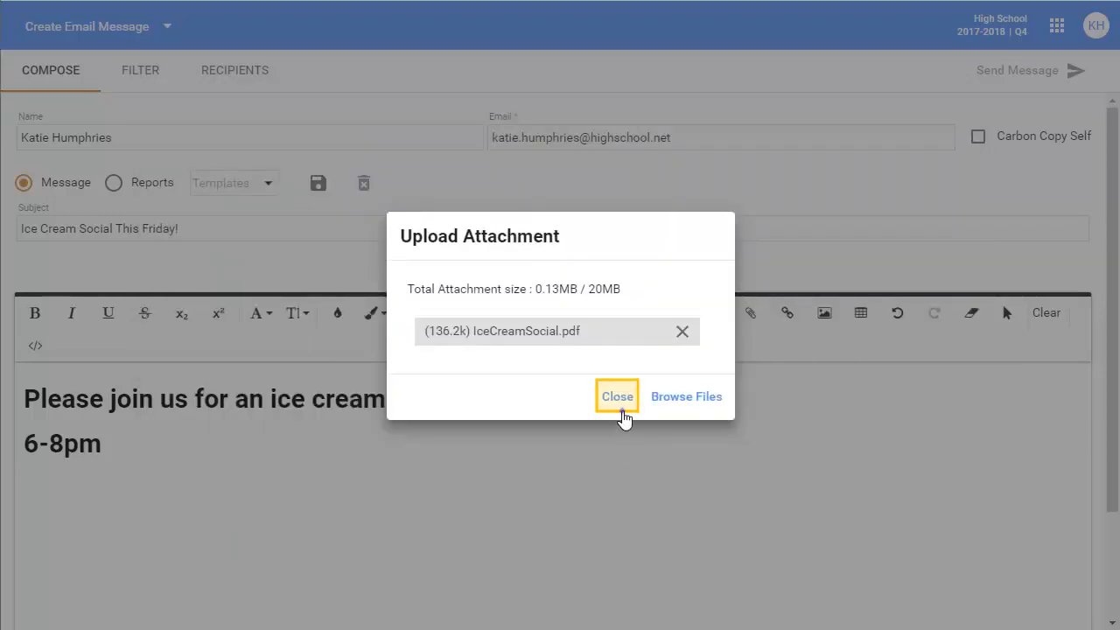
pyautogui.click(618, 398)
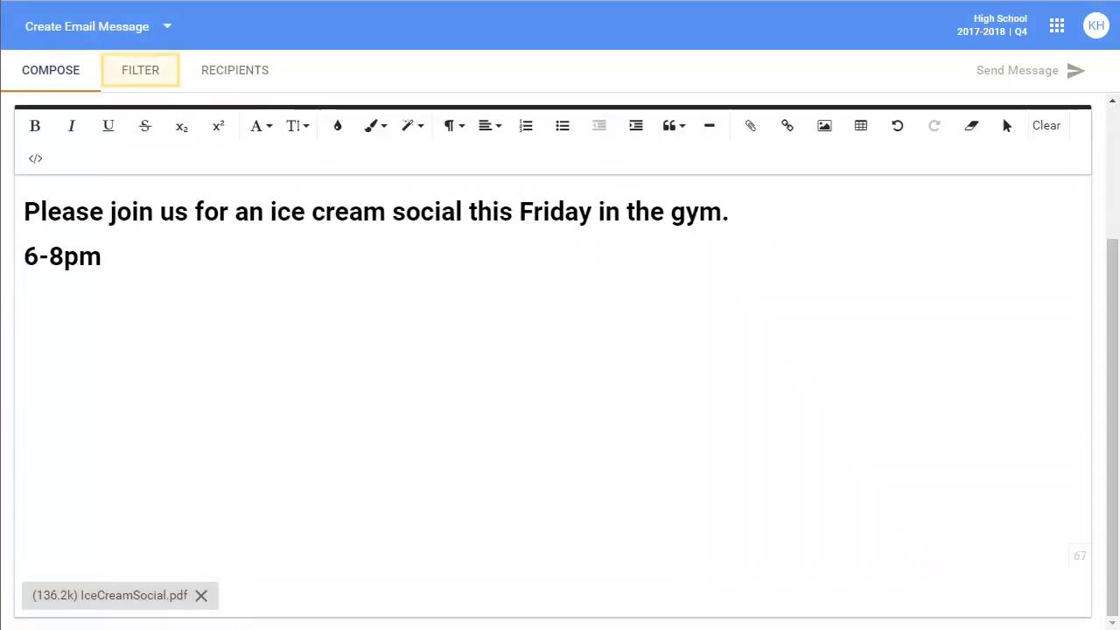
# Filter the people list by type Student, status Enrolled and substatus Grade: 10.
pyautogui.click(143, 72)
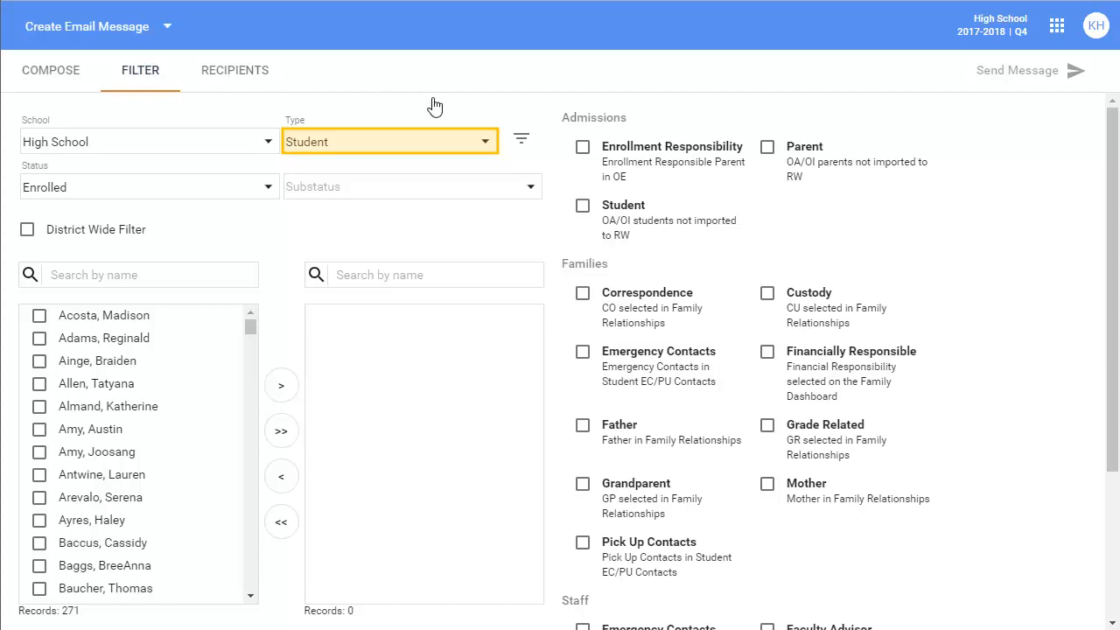
pyautogui.click(479, 141)
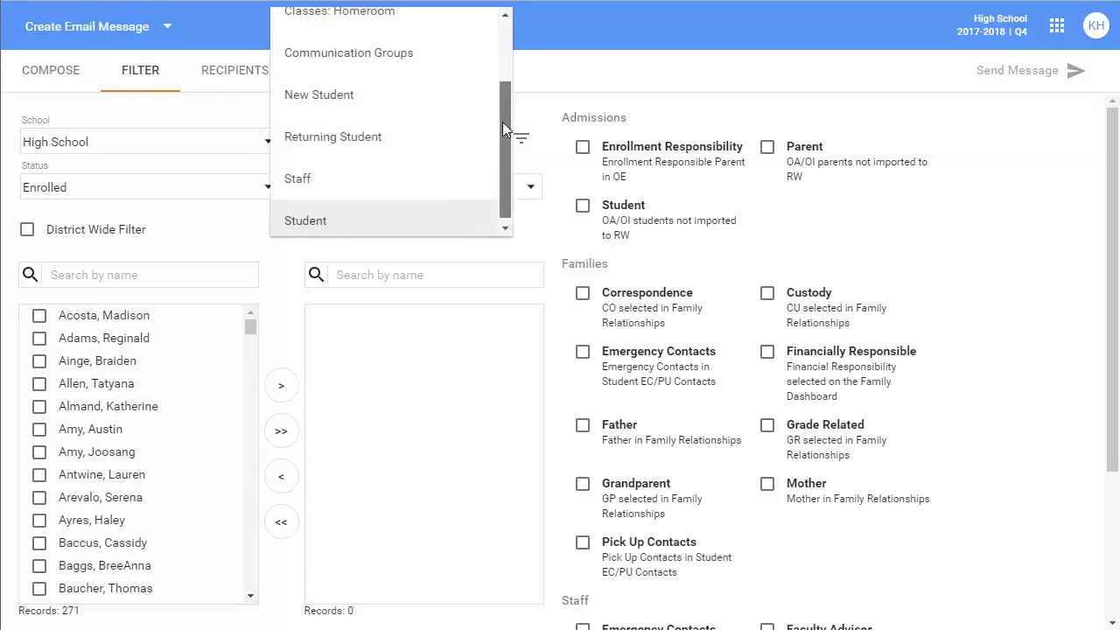
pyautogui.moveTo(505, 140); pyautogui.dragTo(509, 62)
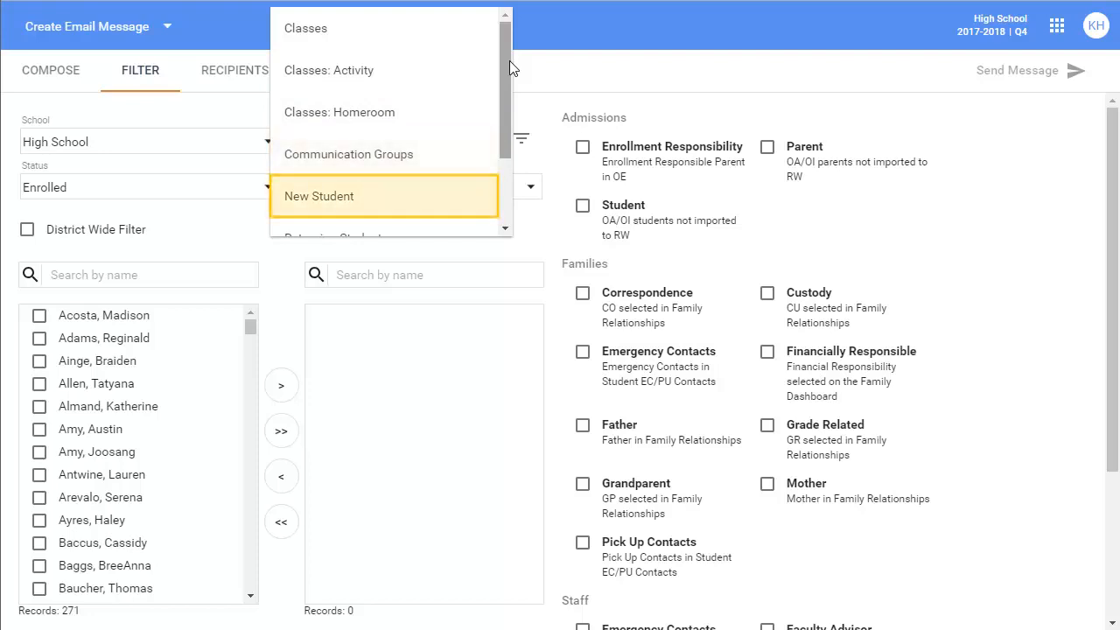
pyautogui.scroll(-3, 509, 64)
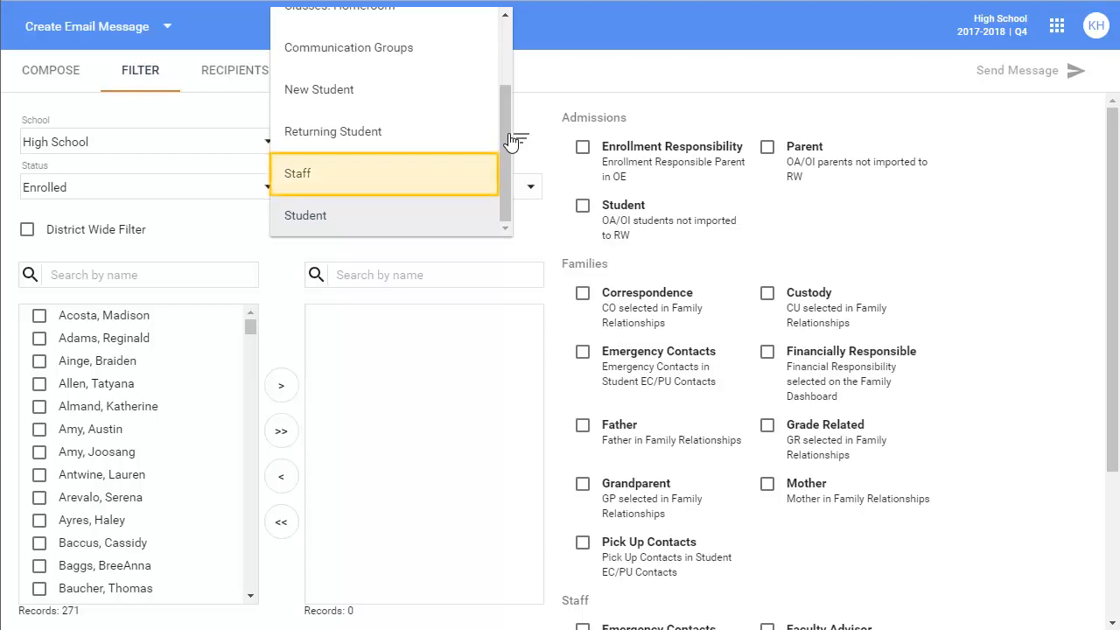
pyautogui.click(296, 215)
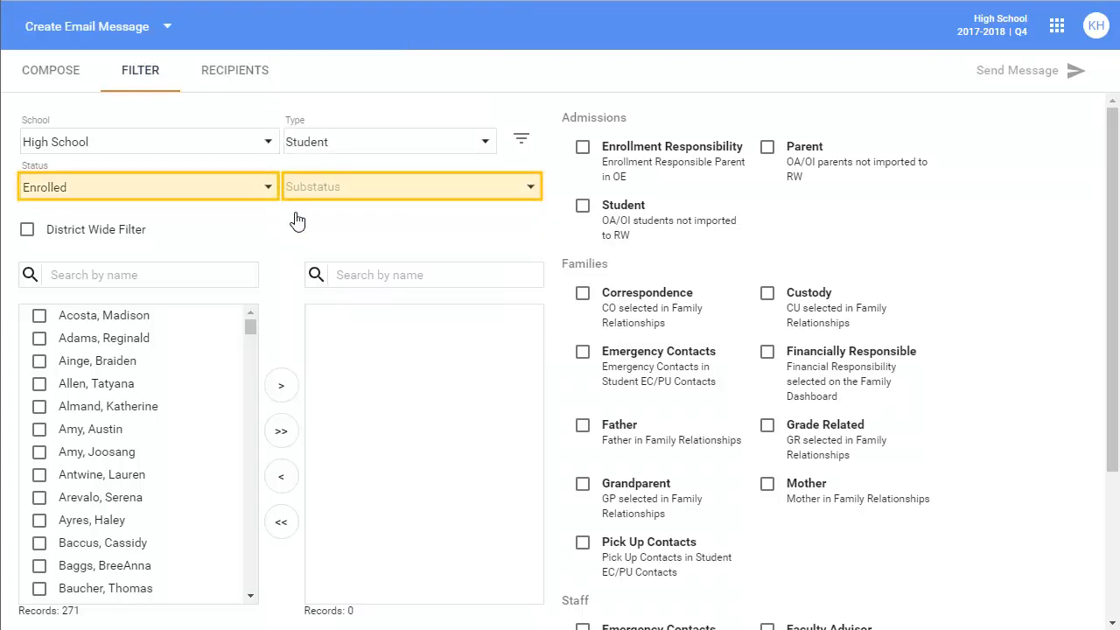
pyautogui.click(70, 189)
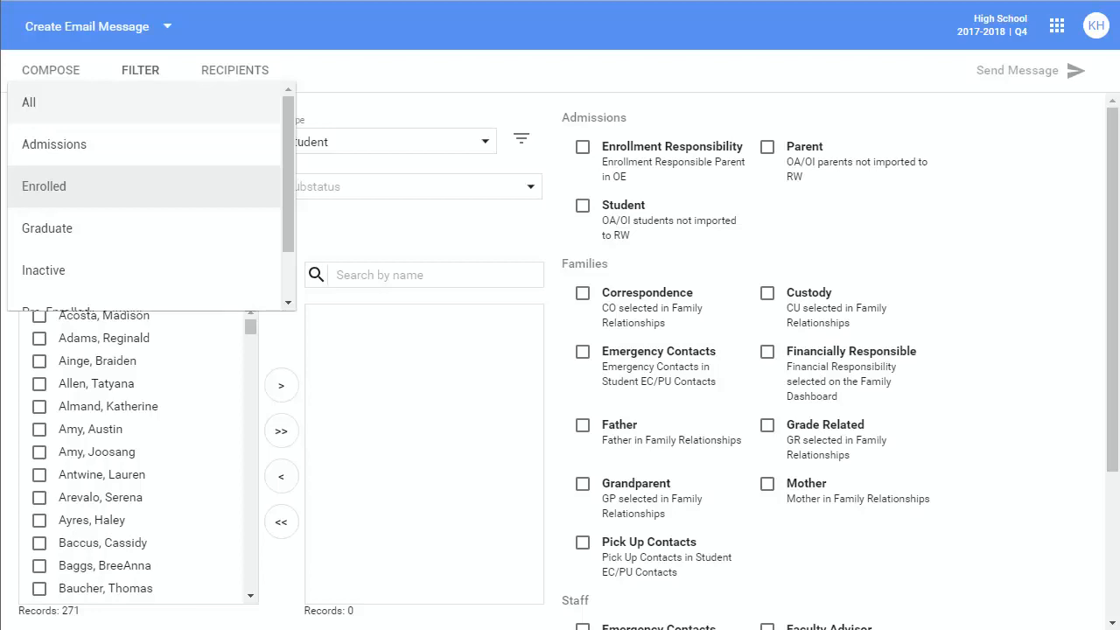
pyautogui.click(71, 188)
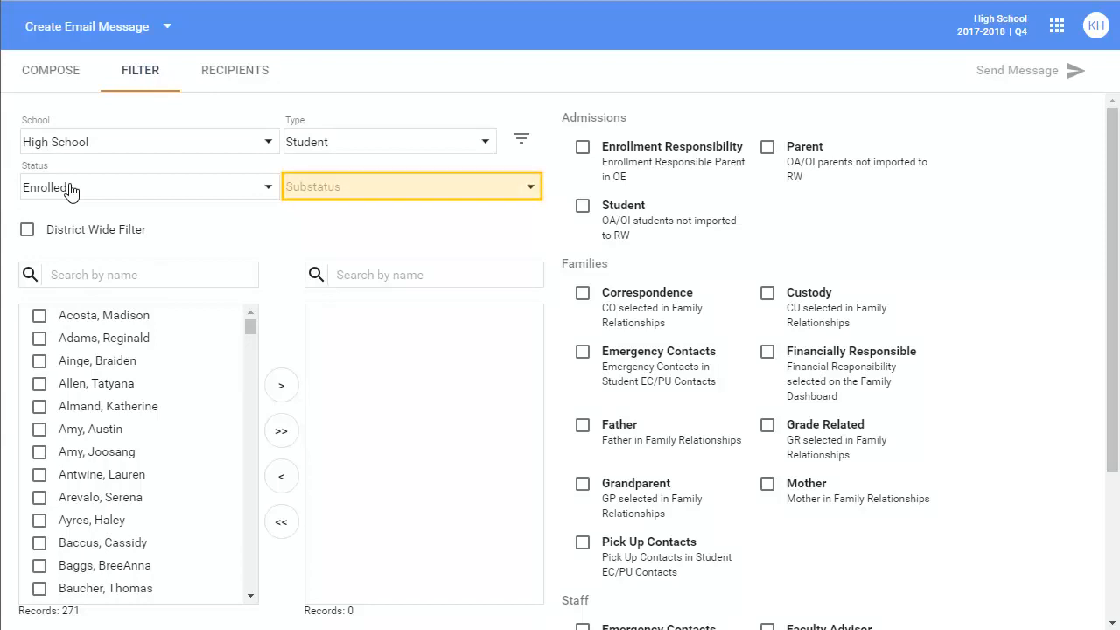
pyautogui.click(338, 194)
pyautogui.click(420, 241)
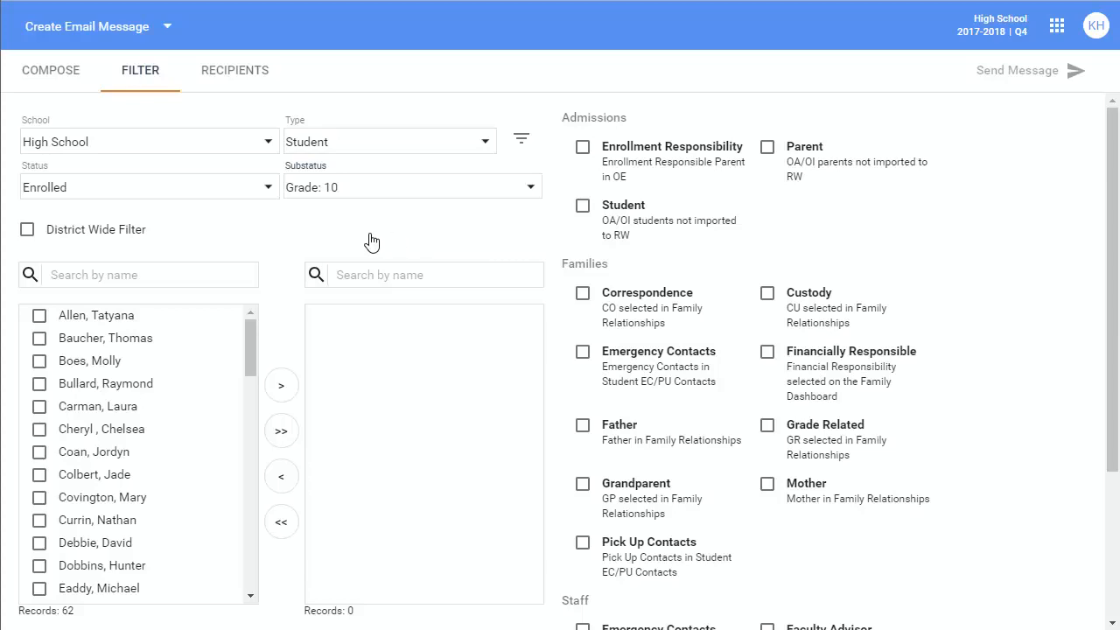
# Add the first three listed students and the rest of the Grade 10 students to the selected people.
pyautogui.click(39, 316)
pyautogui.click(39, 339)
pyautogui.click(40, 361)
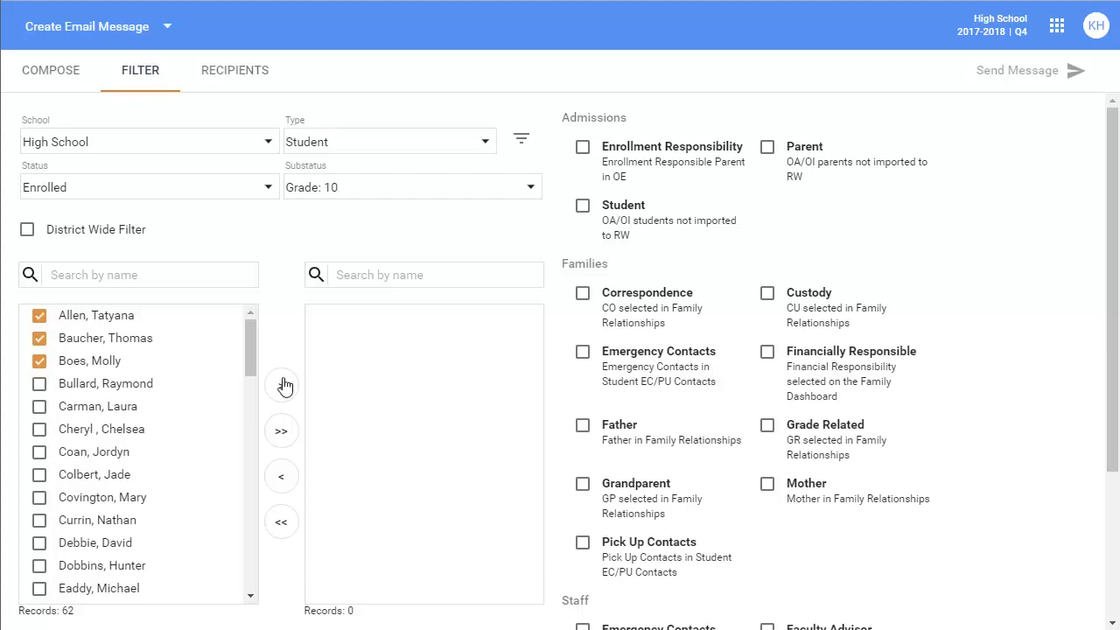
pyautogui.click(282, 386)
pyautogui.click(283, 385)
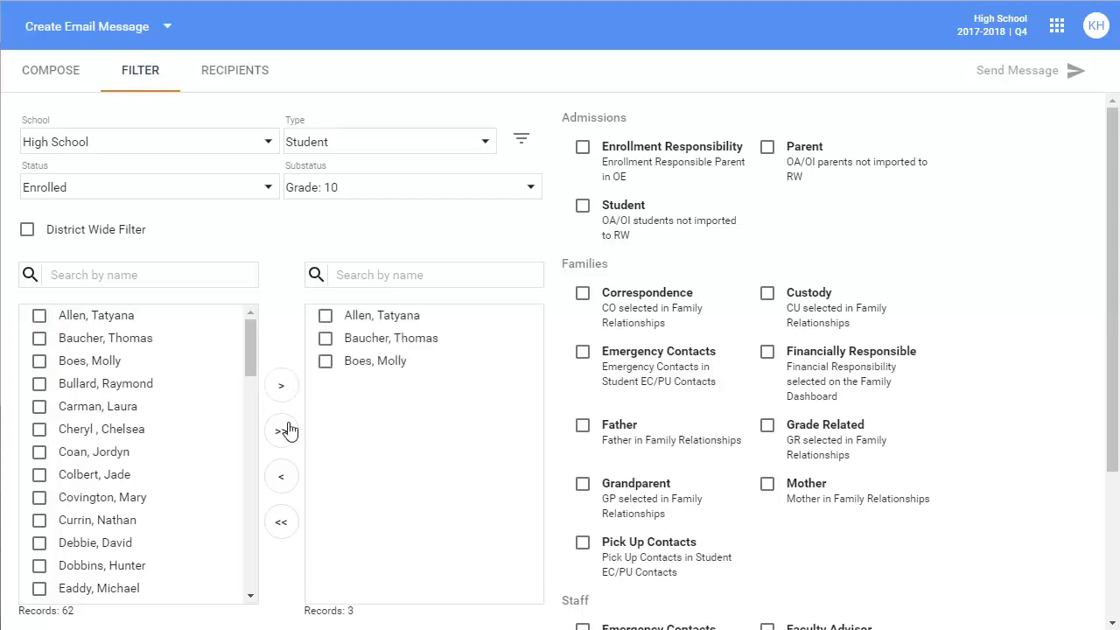
pyautogui.click(289, 429)
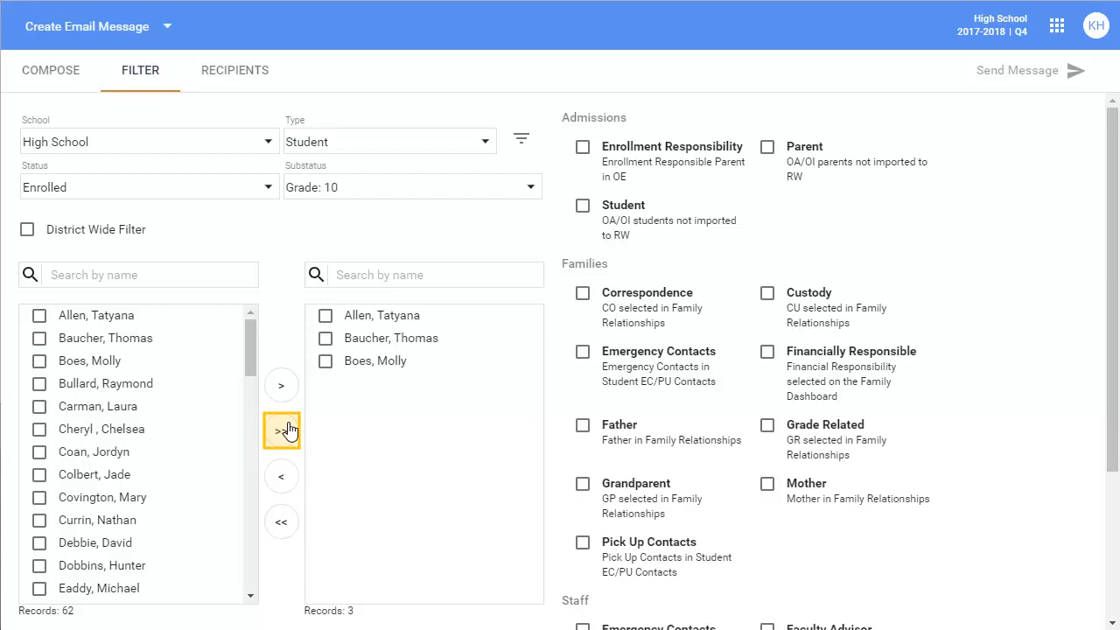
pyautogui.click(288, 429)
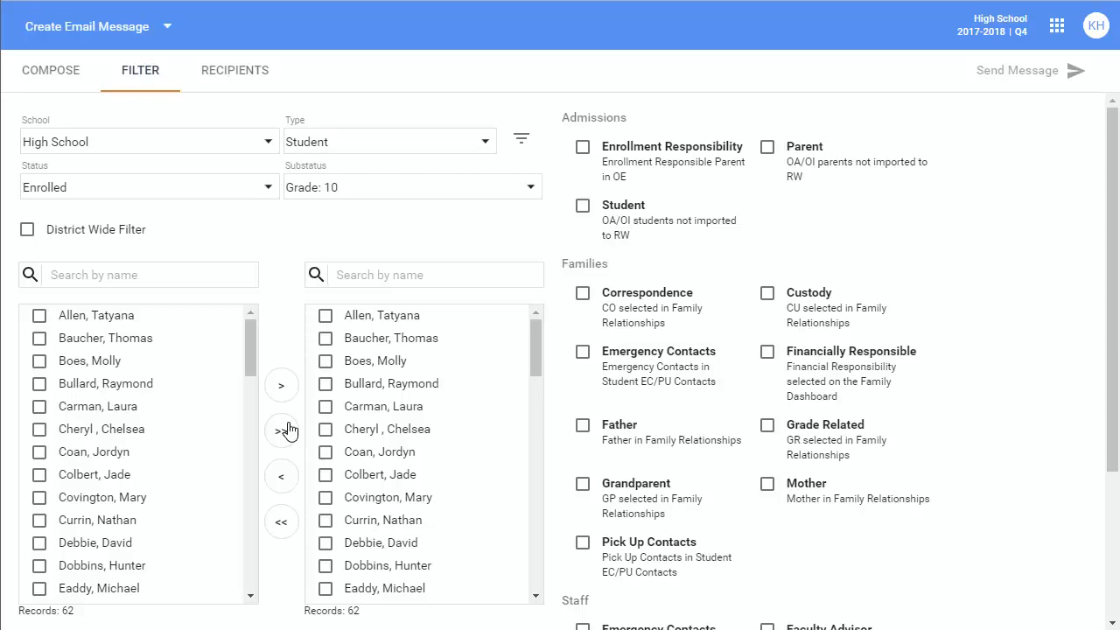
# Switch the filter type to Staff and add the first, ninth and twelfth listed staff members to the selected people.
pyautogui.click(490, 143)
pyautogui.click(467, 180)
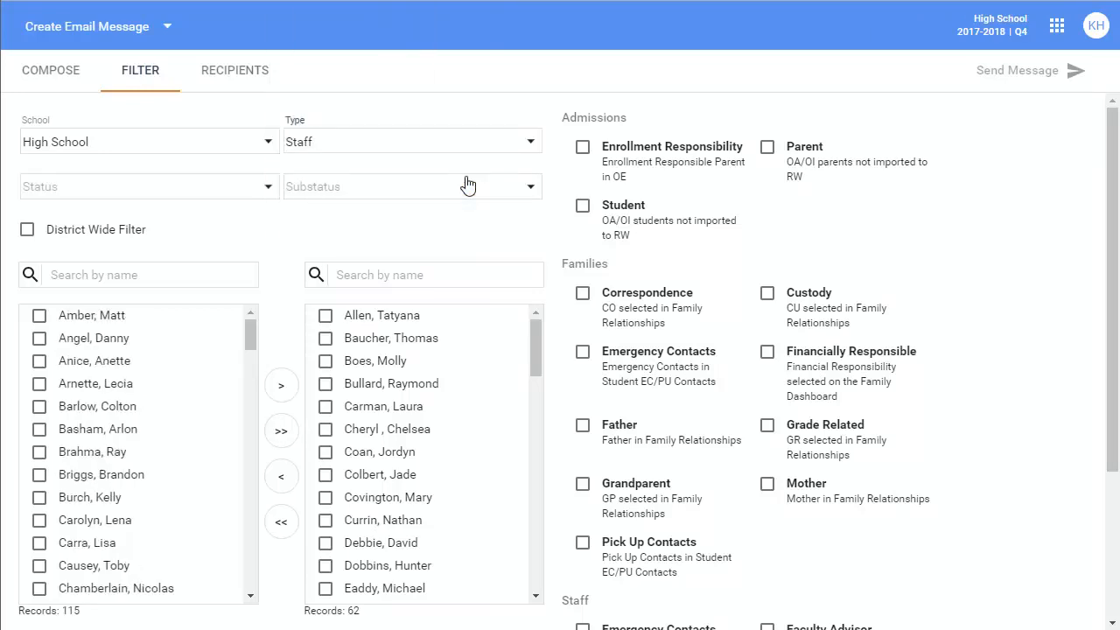
pyautogui.click(40, 317)
pyautogui.click(40, 497)
pyautogui.click(38, 567)
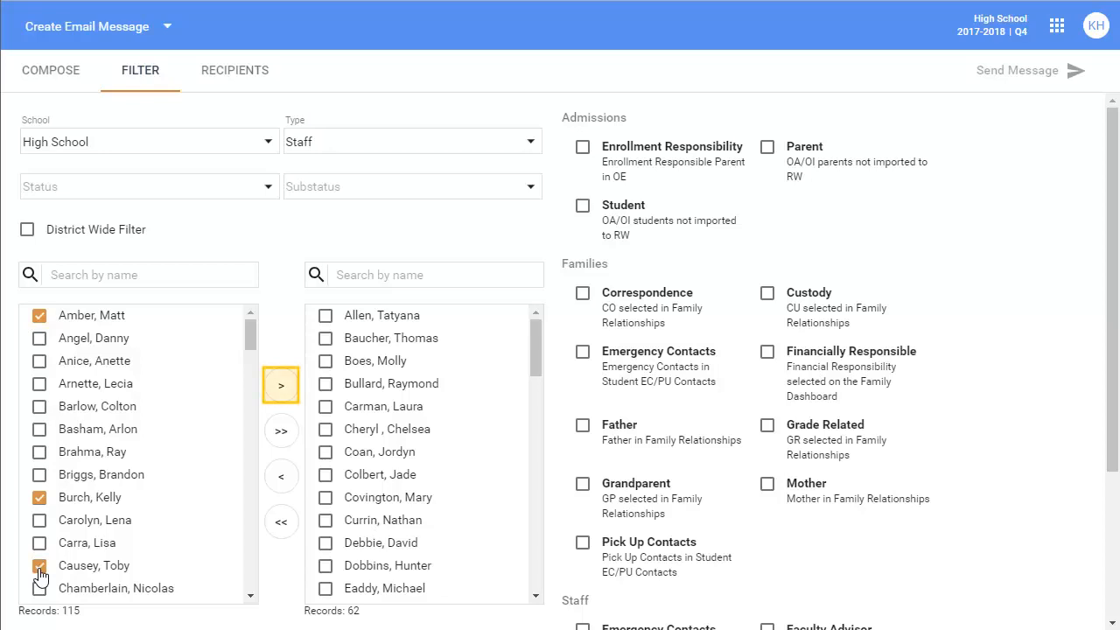
pyautogui.click(292, 388)
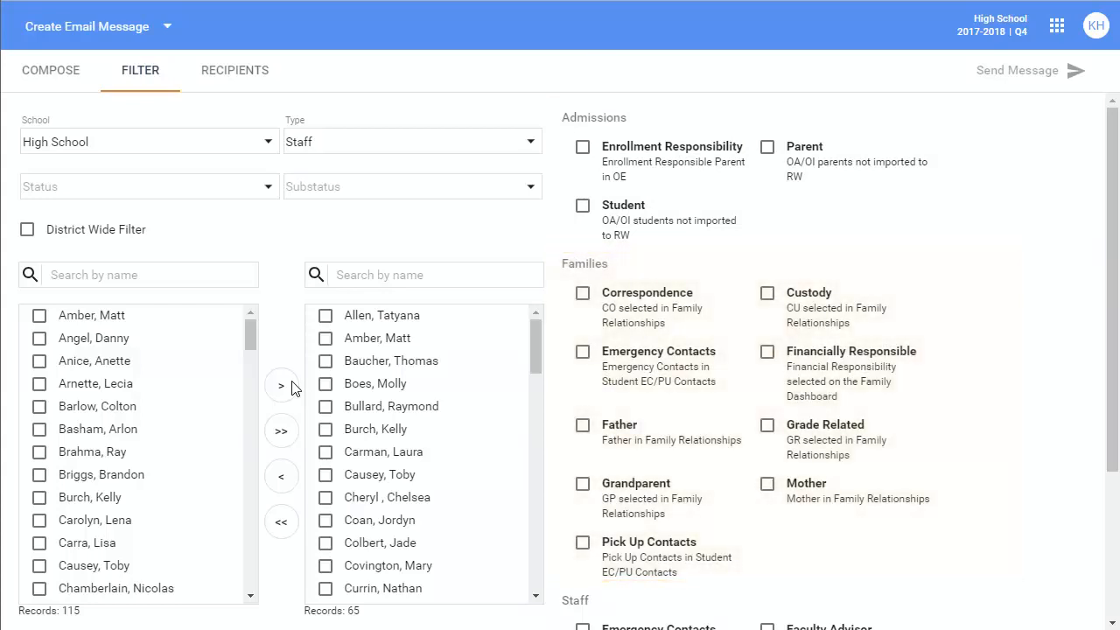
# Include the Staff and Student demographics email addresses as the message's recipient groups.
pyautogui.moveTo(1113, 127); pyautogui.dragTo(1072, 314)
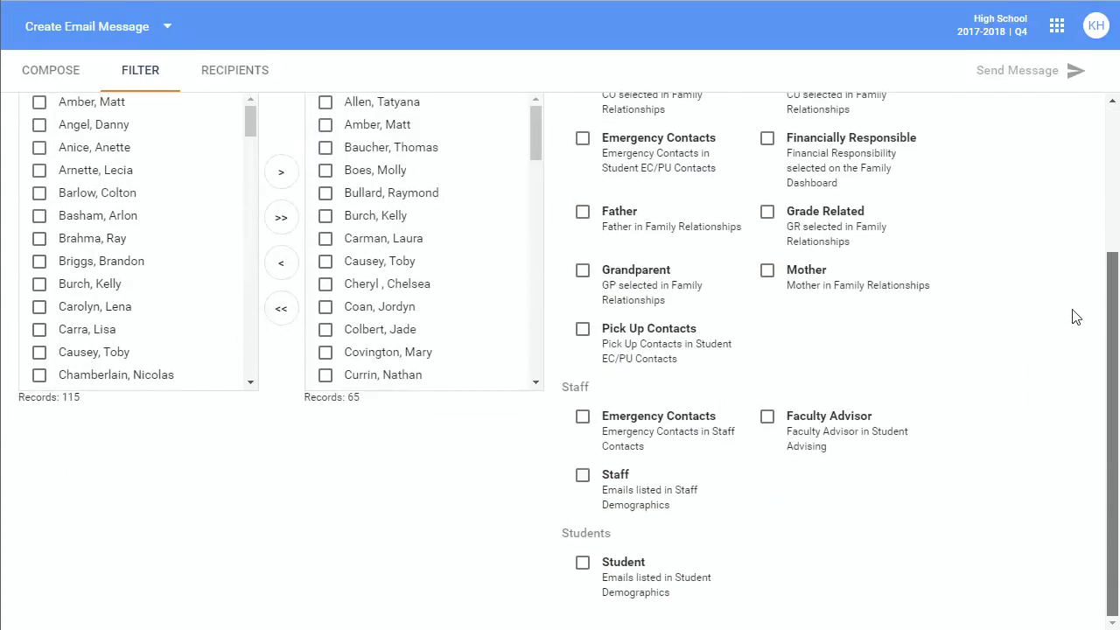
pyautogui.click(582, 477)
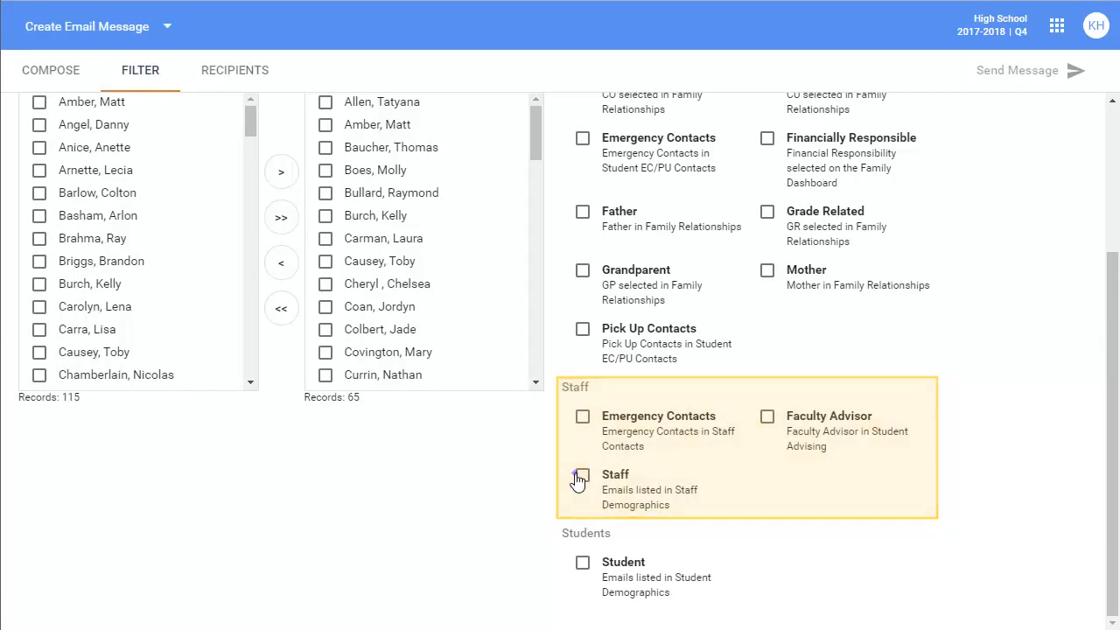
pyautogui.click(582, 564)
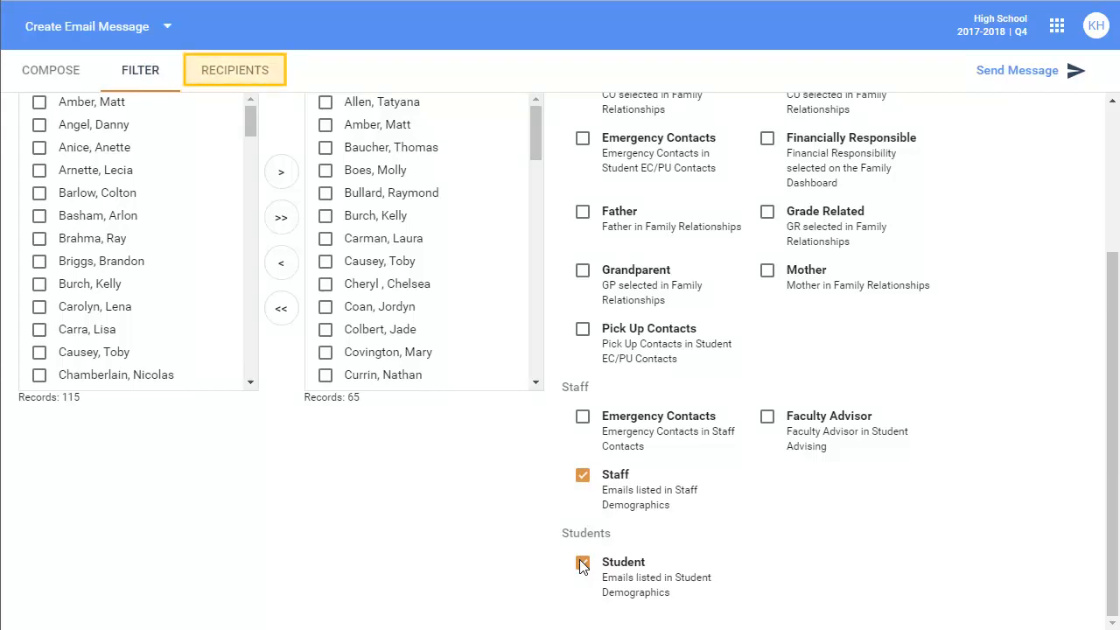
# Review the recipients' email addresses and the table of staff and student addresses per person.
pyautogui.click(240, 68)
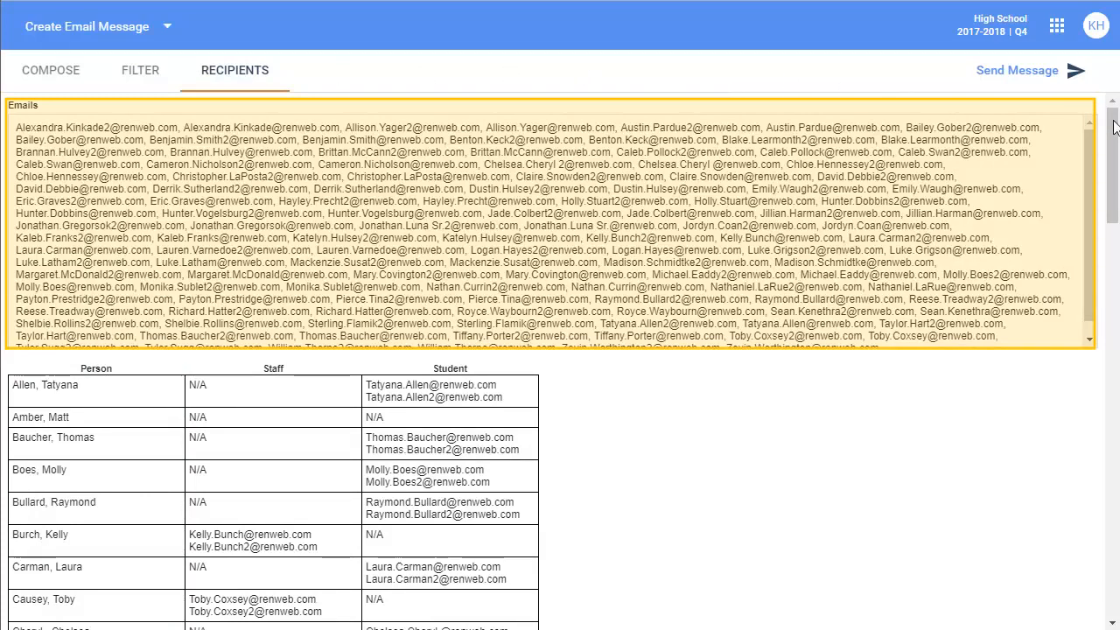
pyautogui.moveTo(1112, 126); pyautogui.dragTo(1113, 190)
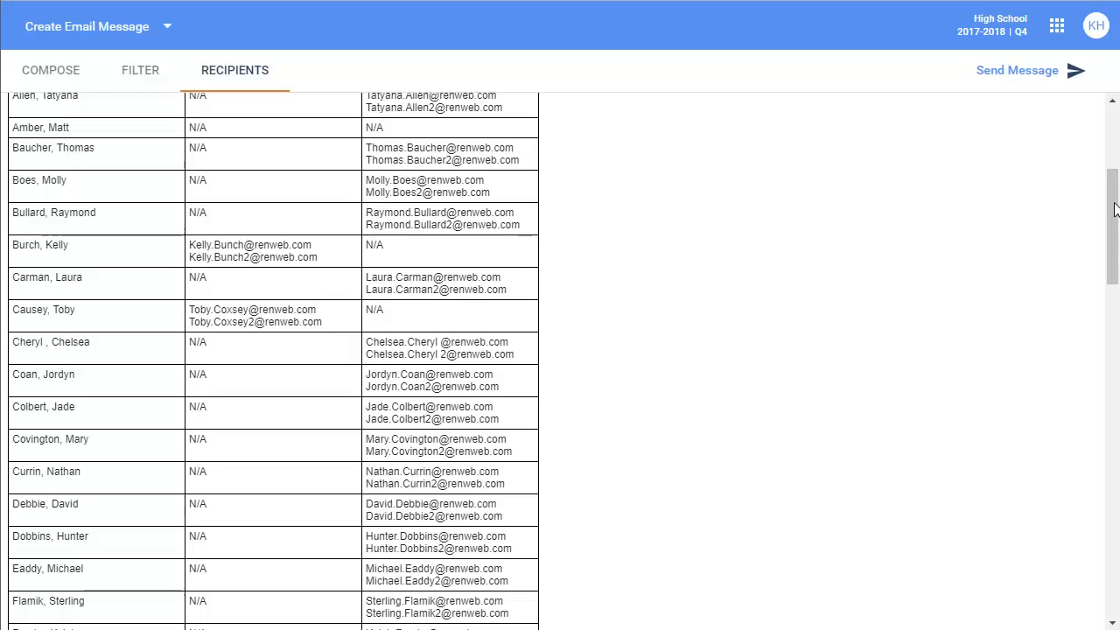
pyautogui.moveTo(1115, 210); pyautogui.dragTo(1112, 172)
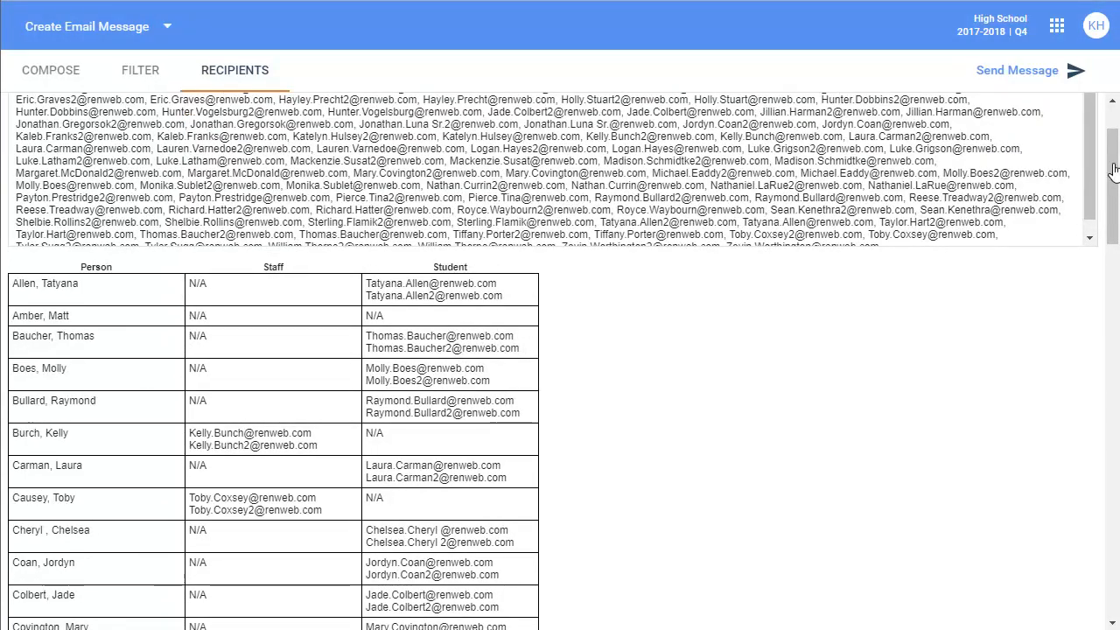